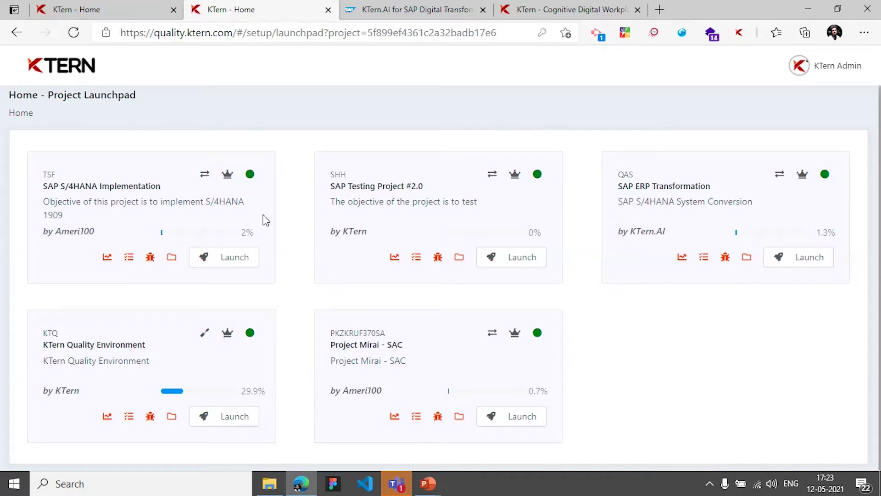
Step: Launch the SAP S/4HANA Transformation project from the demo environment's launchpad and collapse its navigation sidebar
click(148, 8)
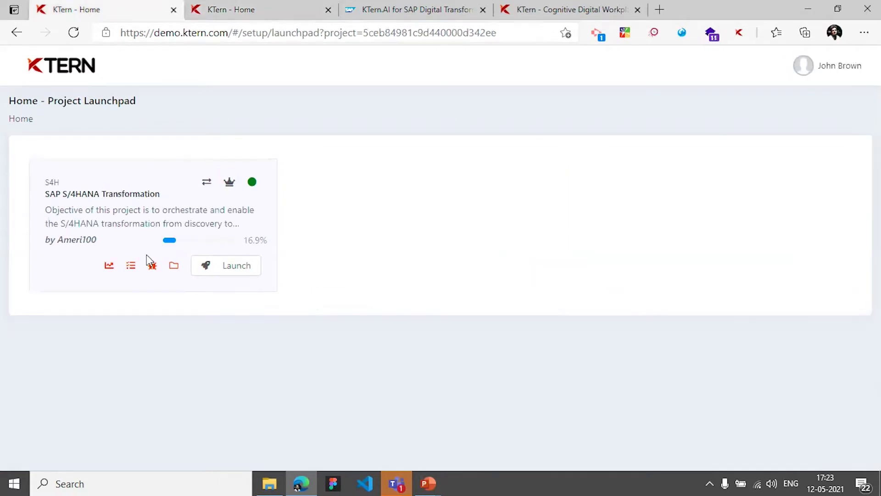
click(248, 260)
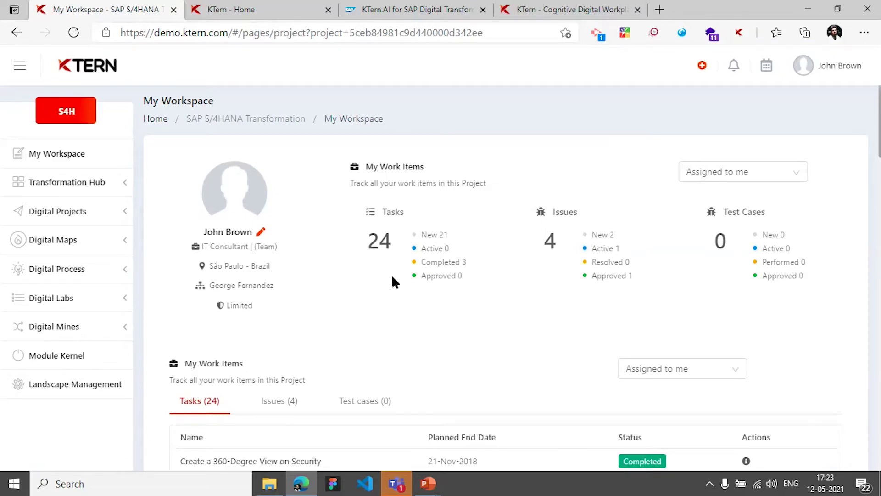
click(20, 66)
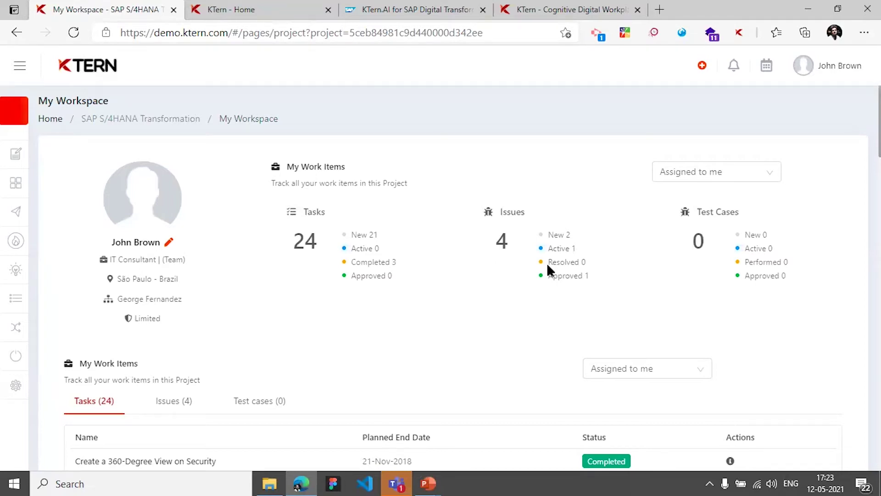
Step: View the work item summary for Created by me and Involved as participant, and return it to Assigned to me
click(722, 178)
click(711, 196)
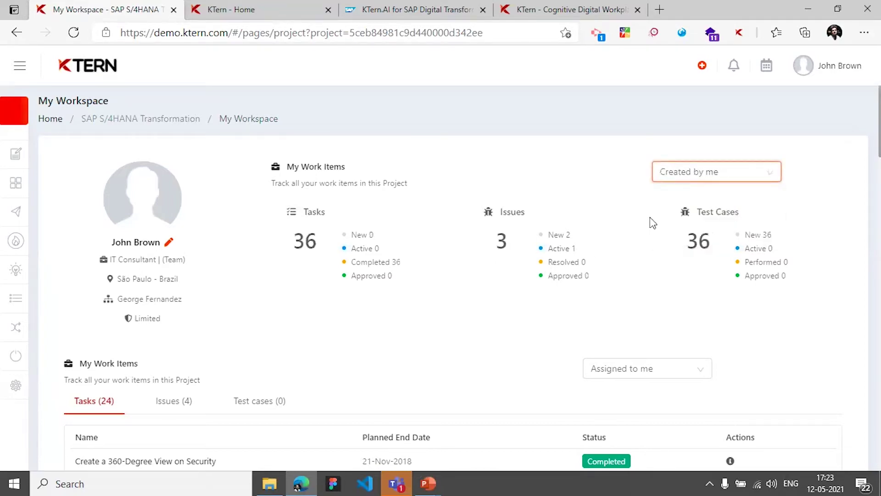
click(708, 177)
click(694, 237)
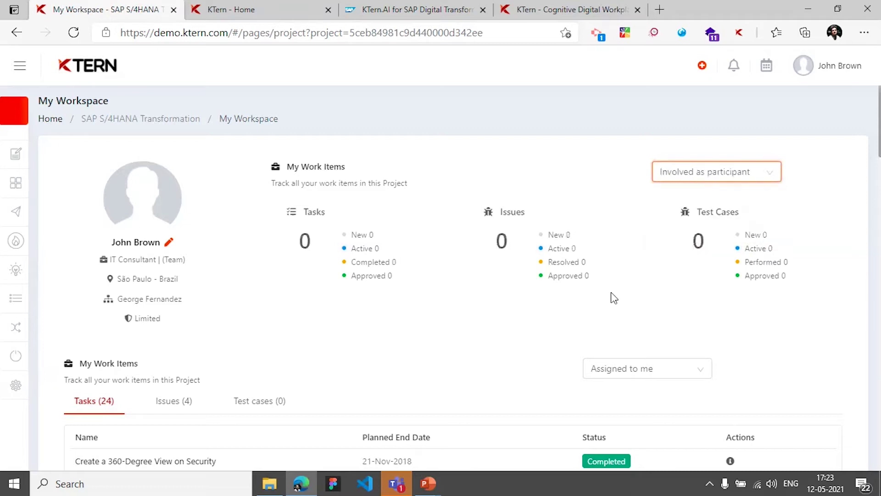
click(683, 176)
click(684, 215)
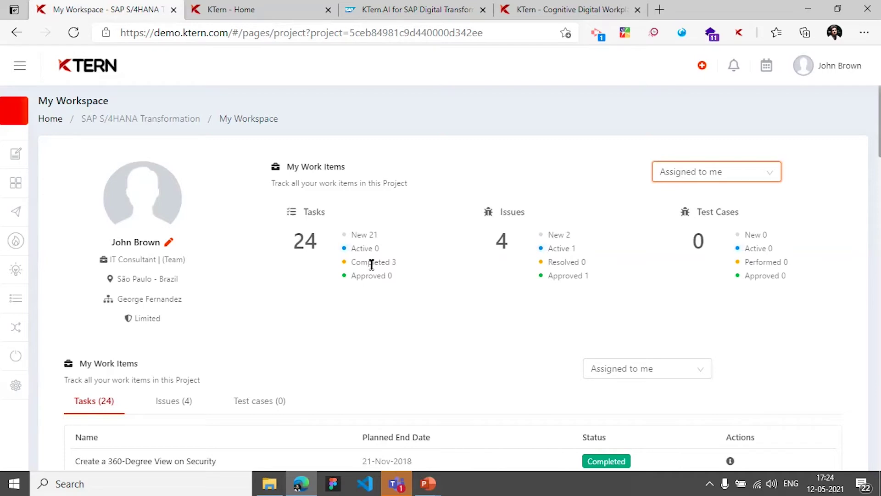
Step: Expand the navigation sidebar and review the task insights on the Transformation Hub dashboard
click(19, 69)
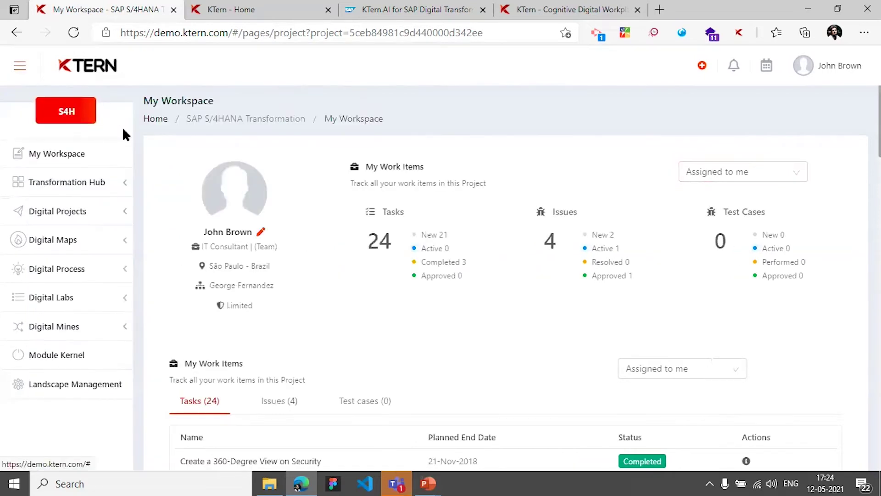
click(113, 182)
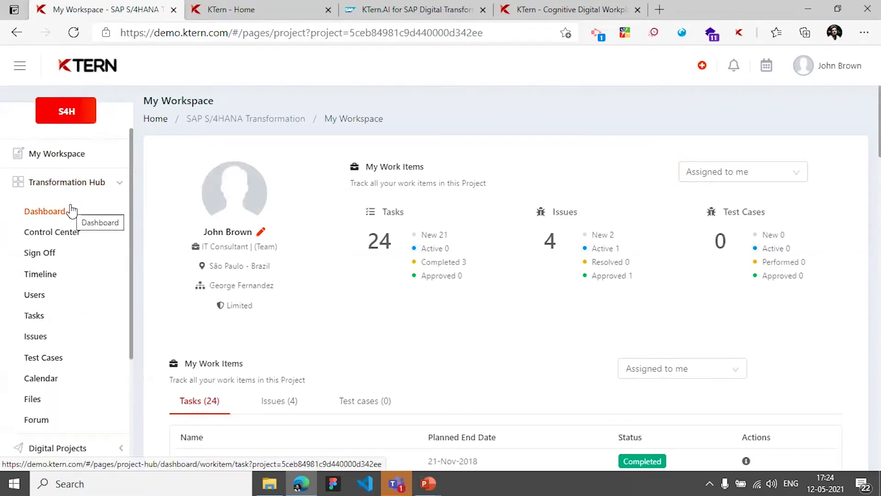
click(87, 215)
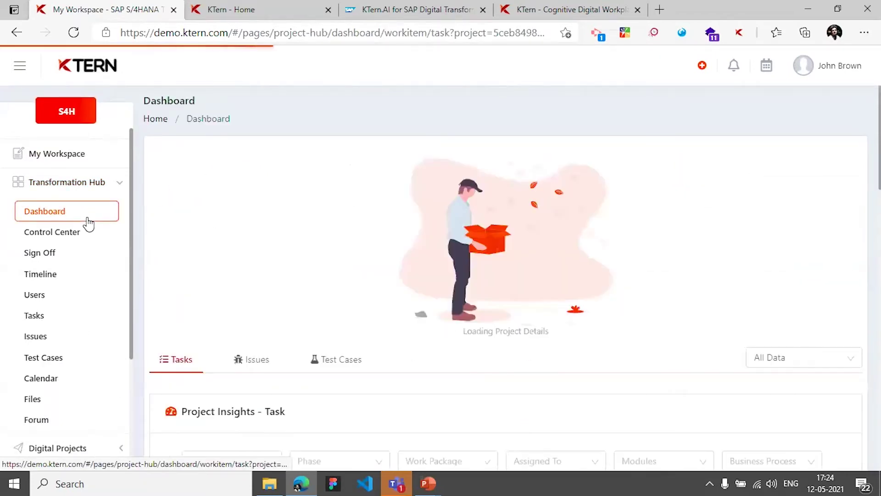
scroll(243, 301, down, 15)
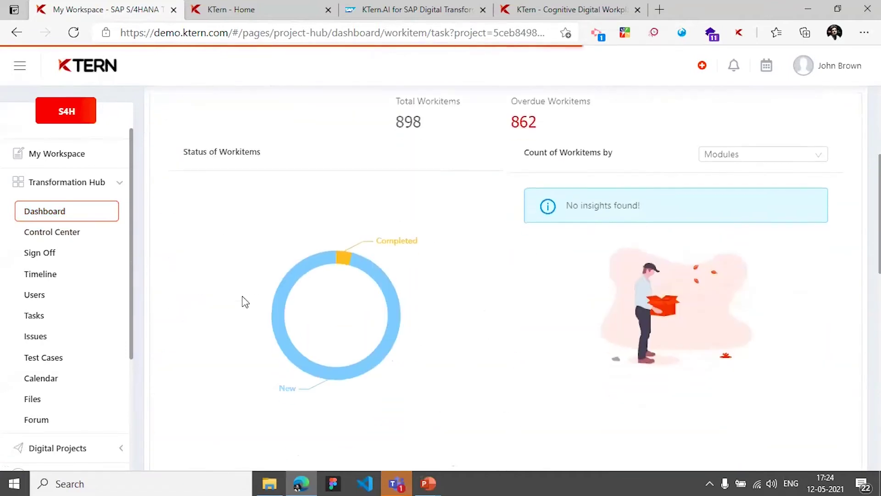
scroll(244, 301, up, 15)
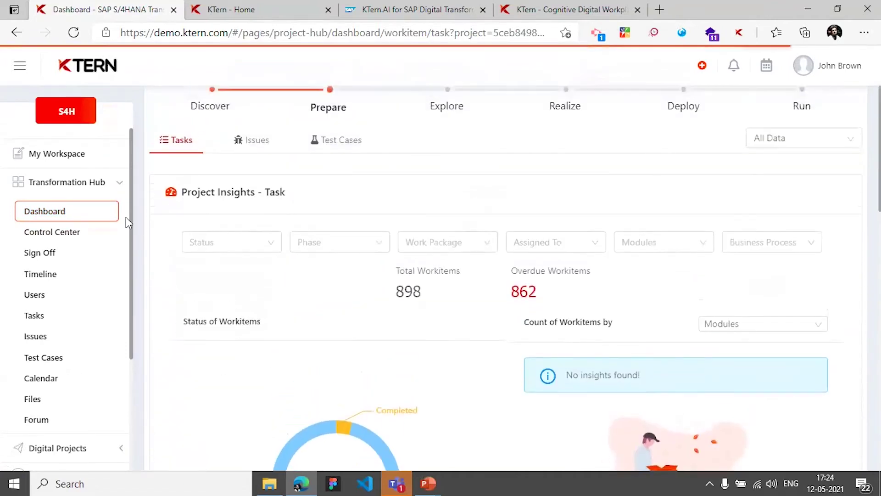
Step: Review the Communication Management overview and the Organization Structure in the project's Control Center
click(103, 239)
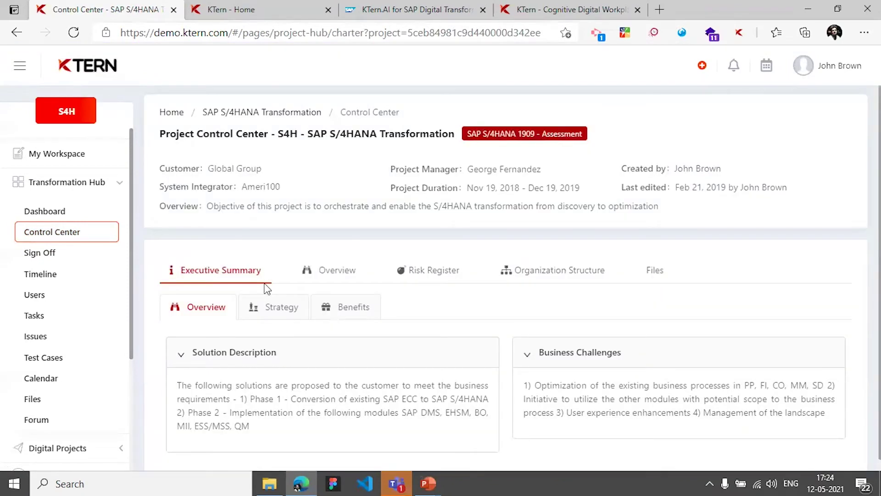
click(341, 261)
click(411, 308)
scroll(505, 238, down, 2)
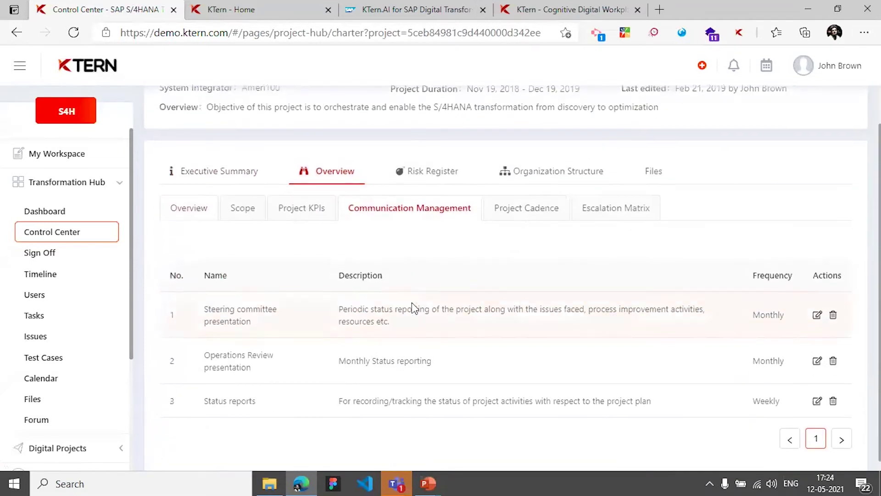
click(545, 182)
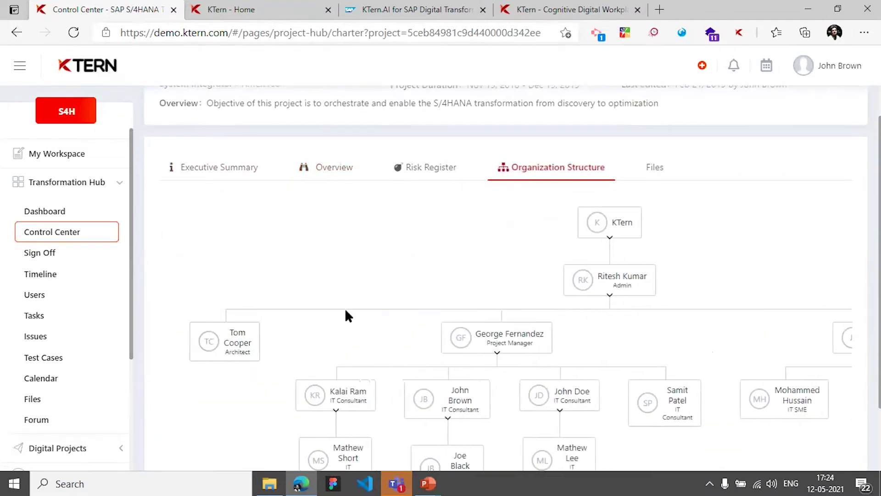
Step: View the project's sign-off list and inspect the Strategic Planning tasks under Discover in the timeline simulation
click(40, 253)
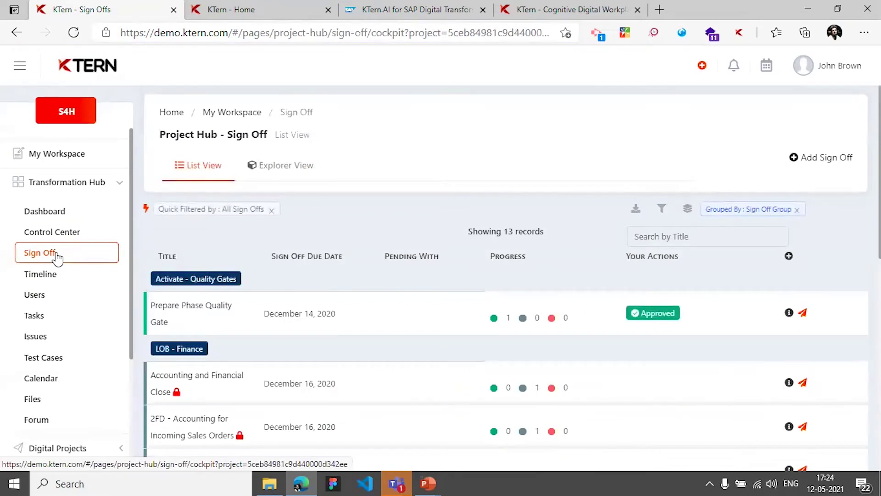
click(62, 272)
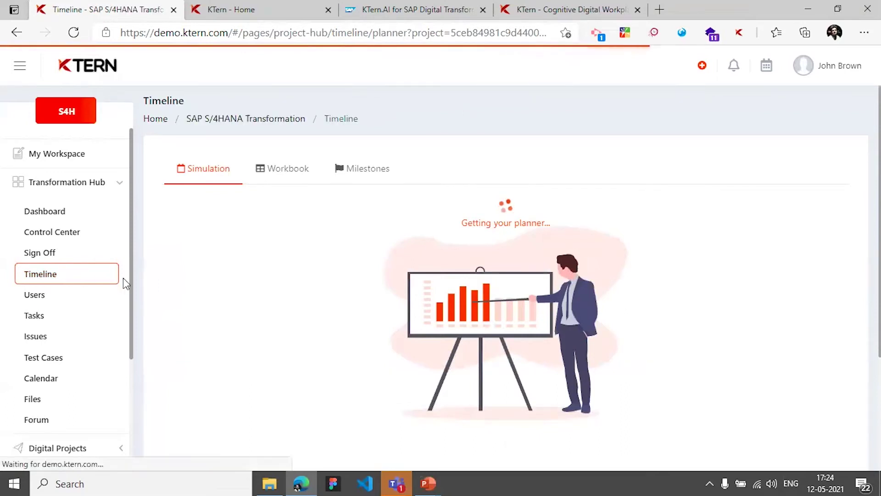
click(182, 300)
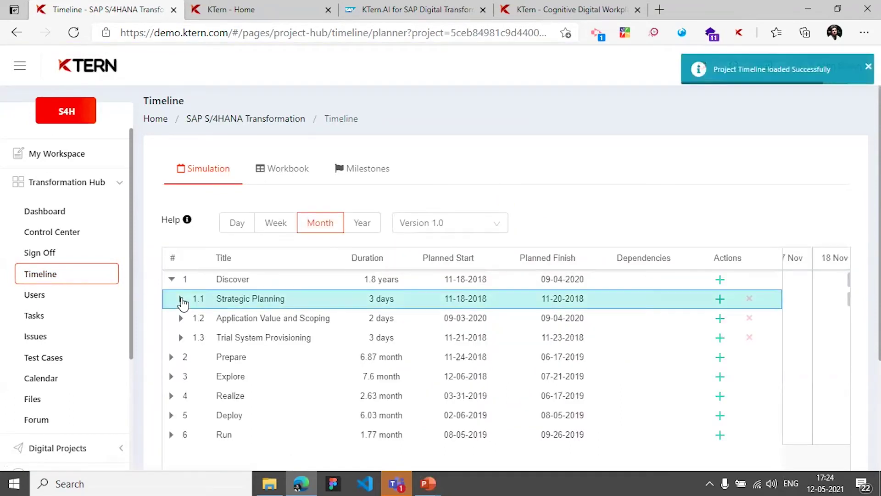
click(190, 318)
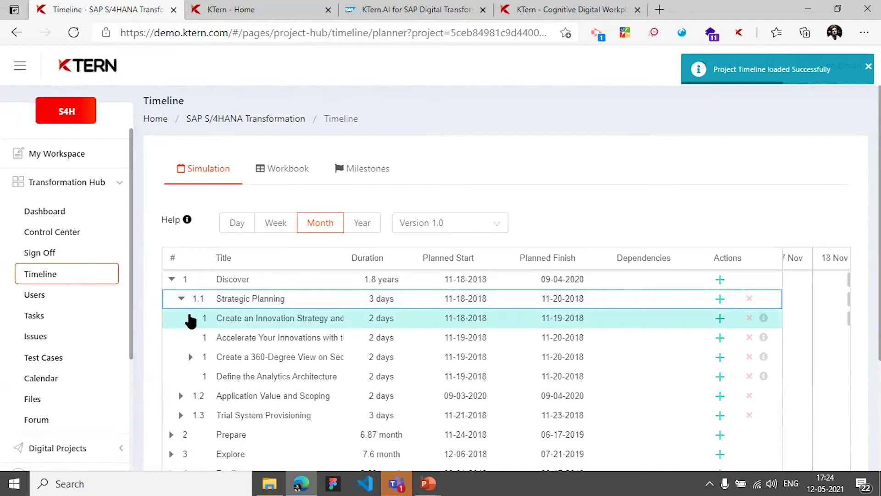
click(170, 280)
Step: Examine the timeline's Workbook Planner, looking through its task rows and its date and status columns
click(269, 186)
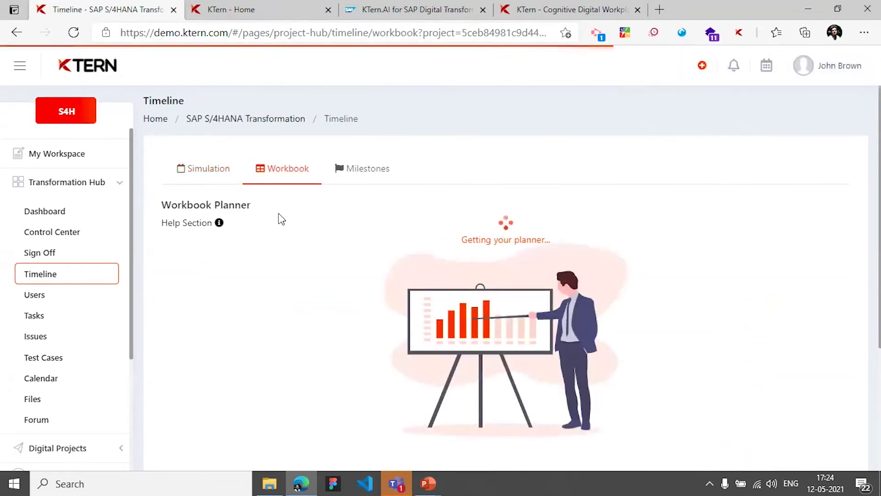
scroll(281, 219, down, 2)
scroll(306, 219, right, 3)
scroll(306, 220, left, 2)
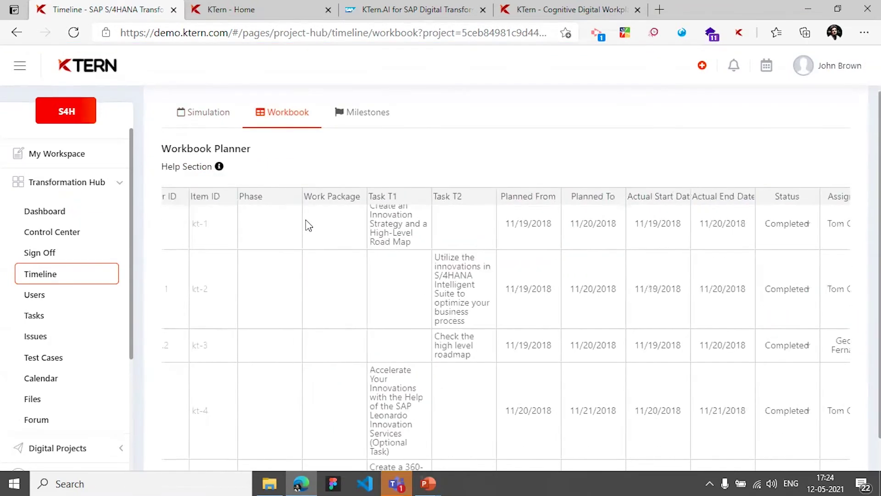
scroll(308, 225, left, 2)
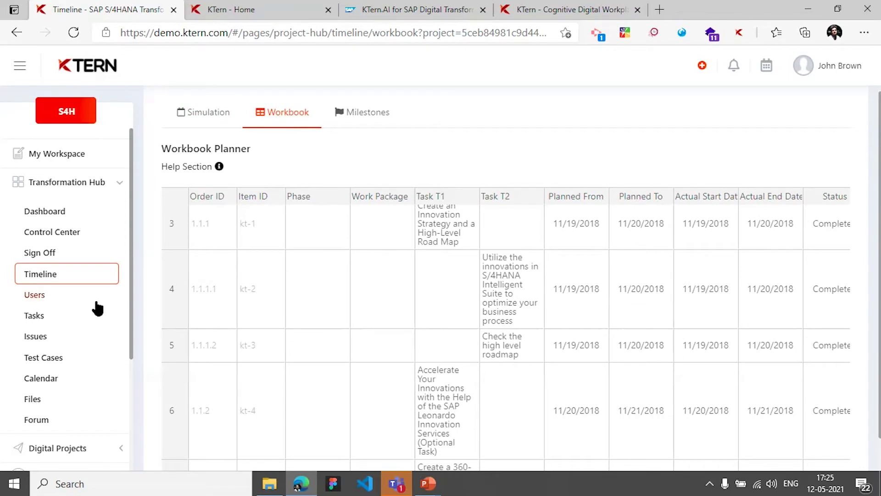
Step: View the list of all project users and the events in the project calendar
click(85, 306)
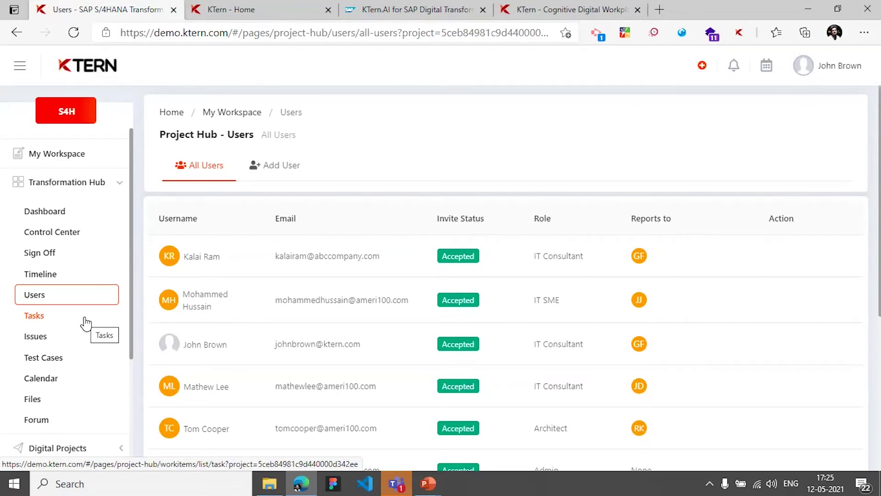
click(86, 385)
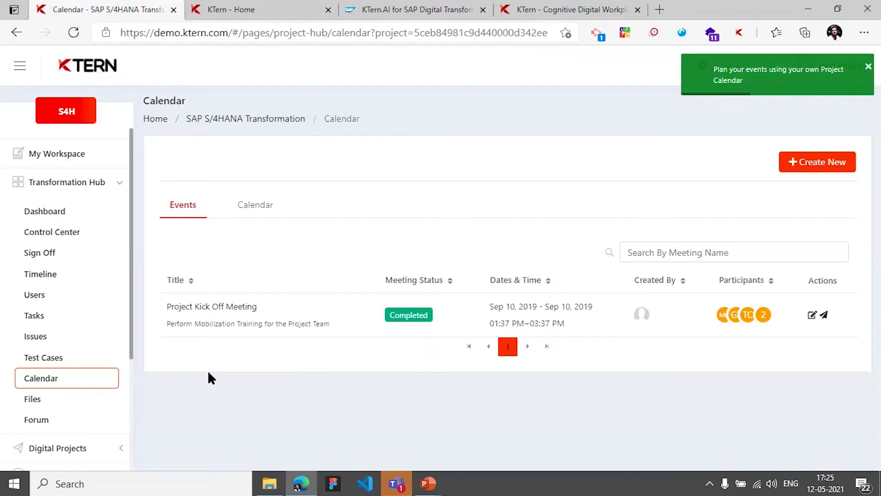
Step: Open the project's file explorer and expand the Tasks folder down to the Discover subfolders
click(87, 400)
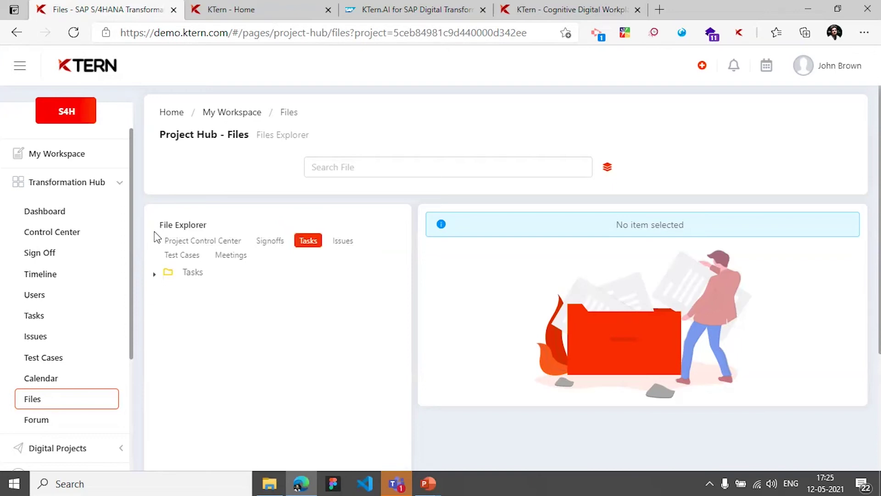
click(155, 275)
click(160, 292)
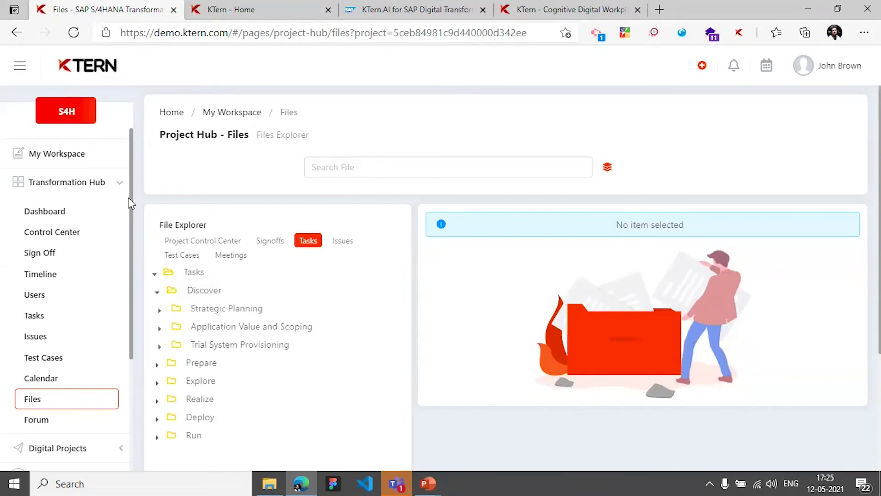
Step: Collapse the Transformation Hub section and open the Phase Kernel page under Digital Projects
click(118, 183)
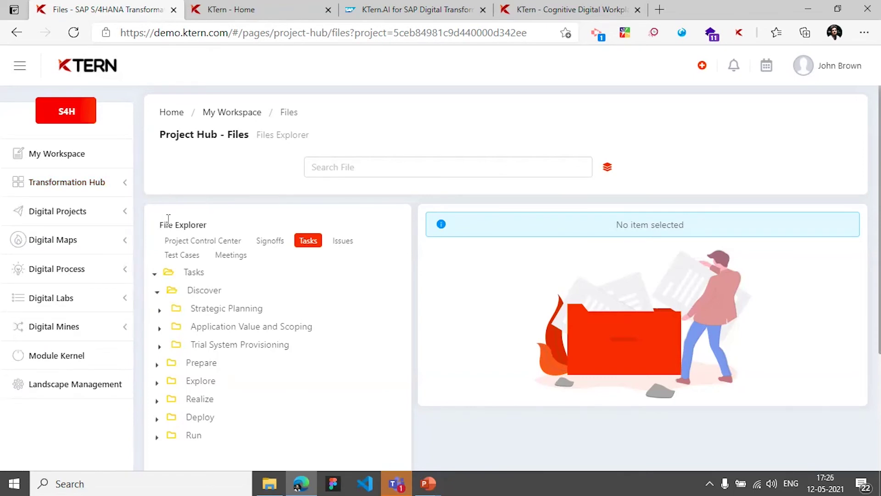
scroll(167, 220, down, 2)
scroll(167, 219, up, 1)
click(80, 218)
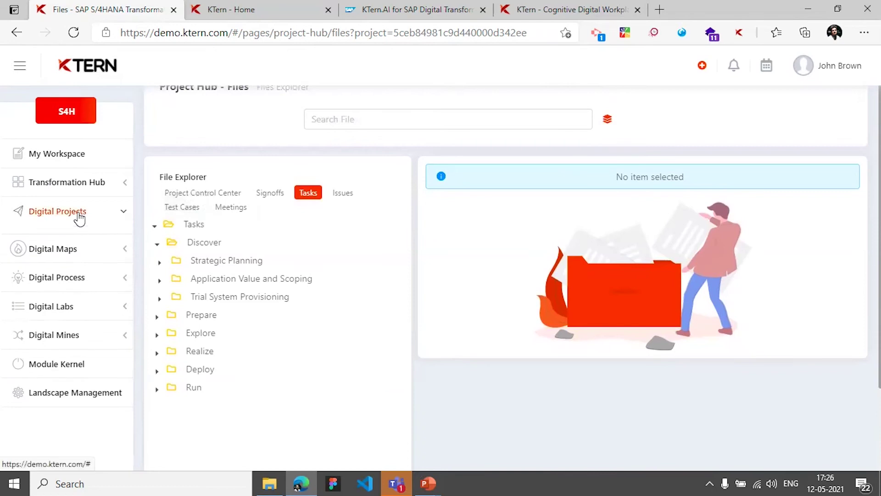
click(107, 220)
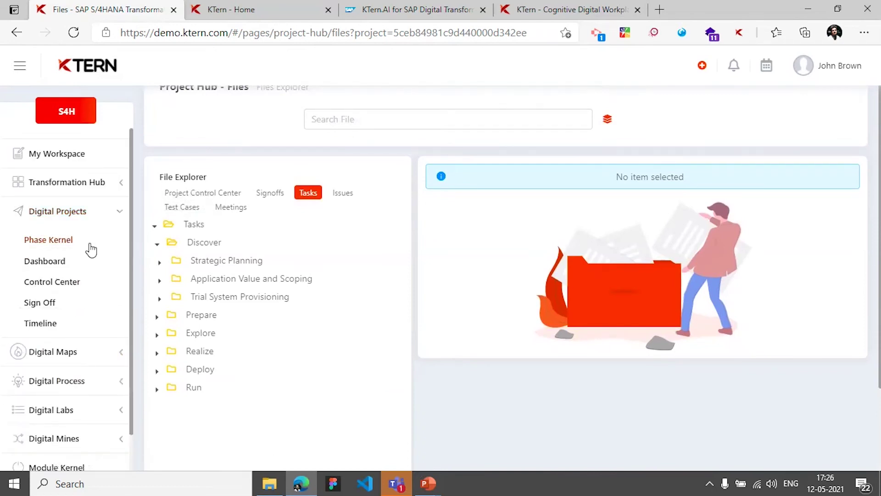
click(90, 246)
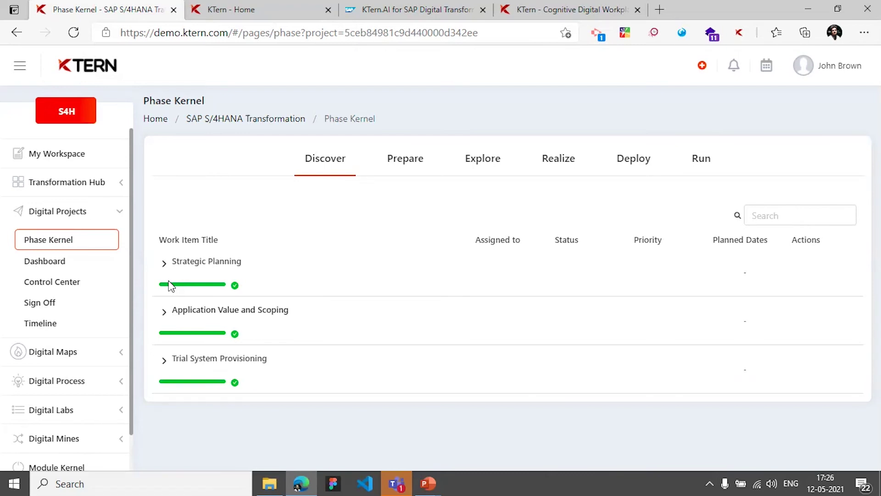
Step: Expand the Strategic Planning work package in the Discover phase and collapse the navigation sidebar to view its tasks
click(163, 264)
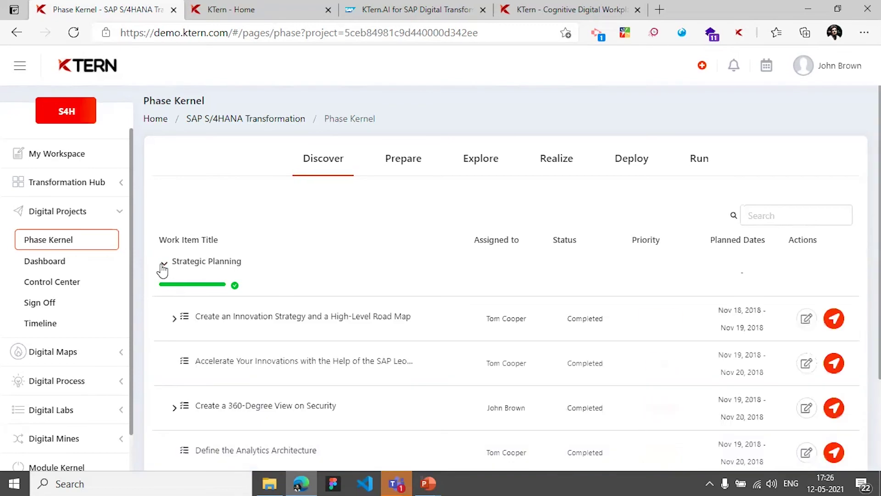
click(22, 68)
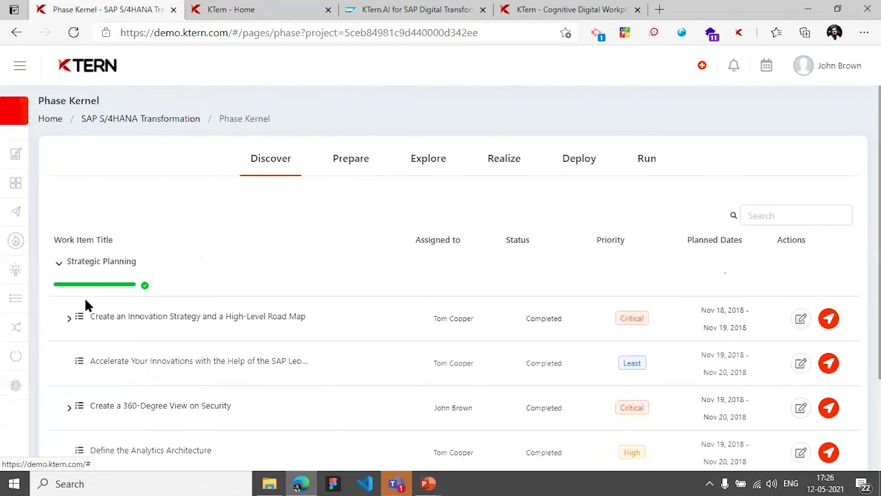
scroll(75, 312, down, 1)
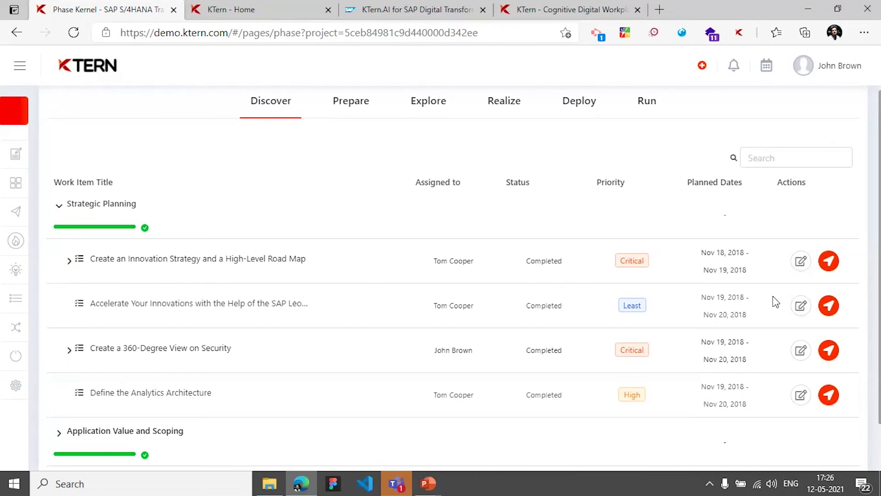
Step: Open the task "Accelerate Your Innovations with the Help of the SAP Leonardo Innovation Services" for editing and review its Overview fields
click(801, 306)
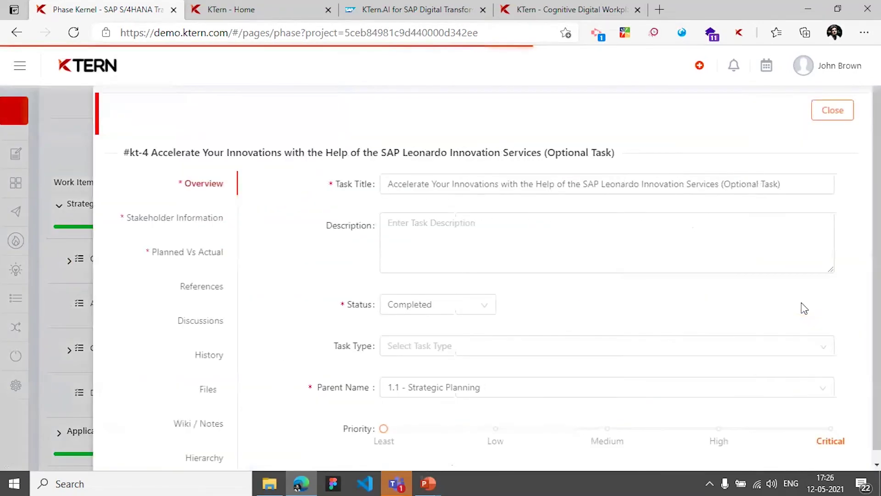
click(424, 255)
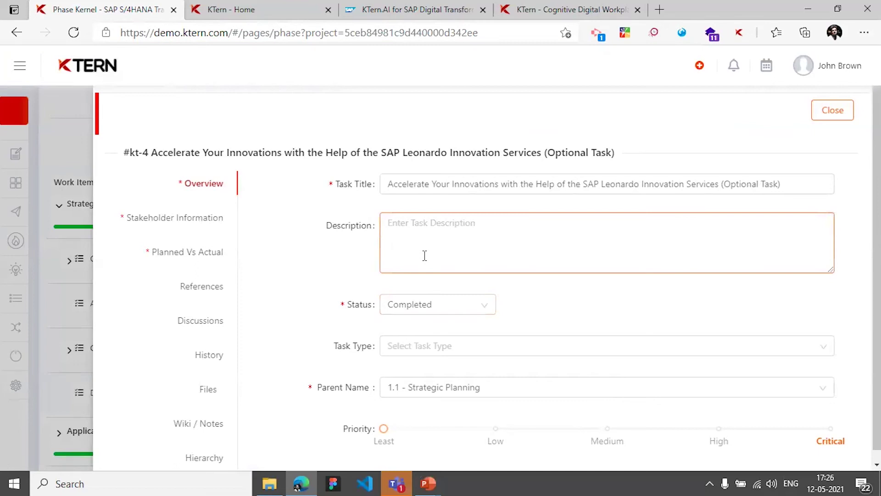
scroll(424, 255, down, 1)
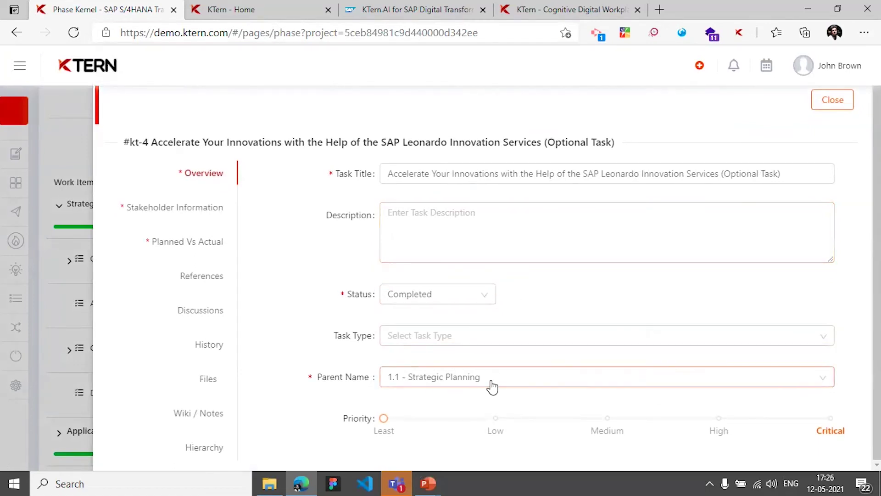
Step: Add the second, fourth and sixth people listed as participants in the task's Stakeholder Information
click(216, 215)
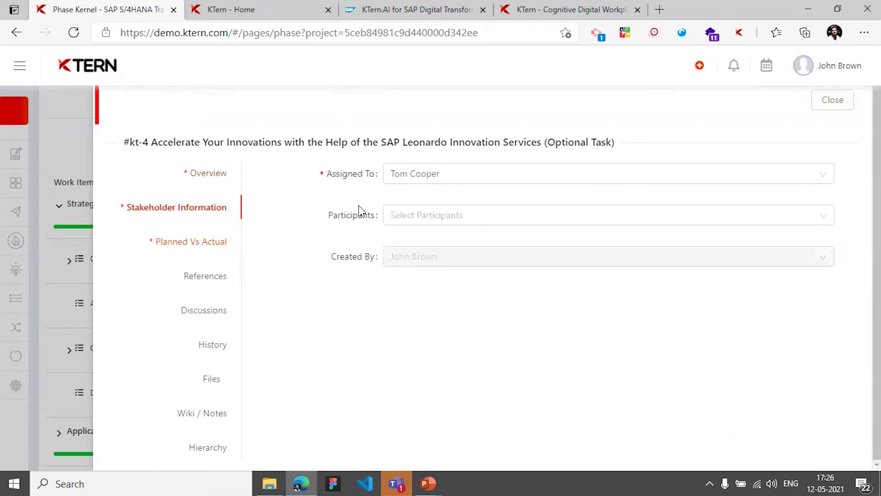
click(404, 215)
click(452, 261)
click(456, 301)
click(459, 343)
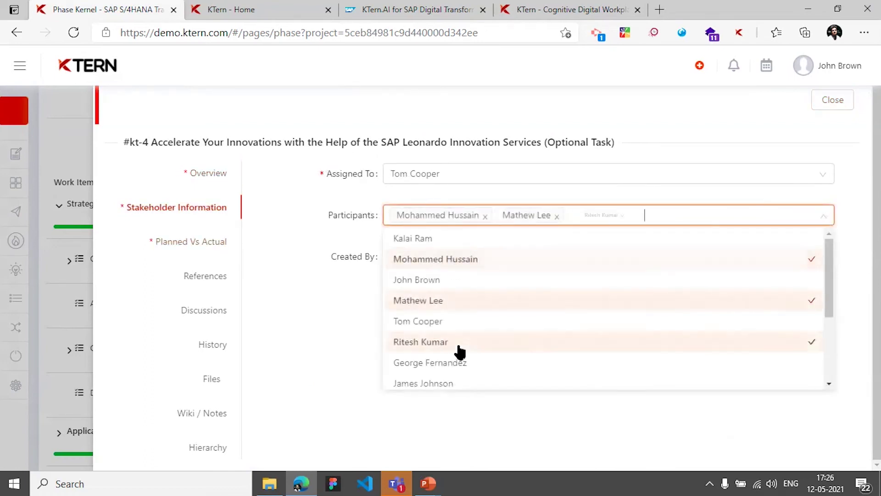
click(362, 327)
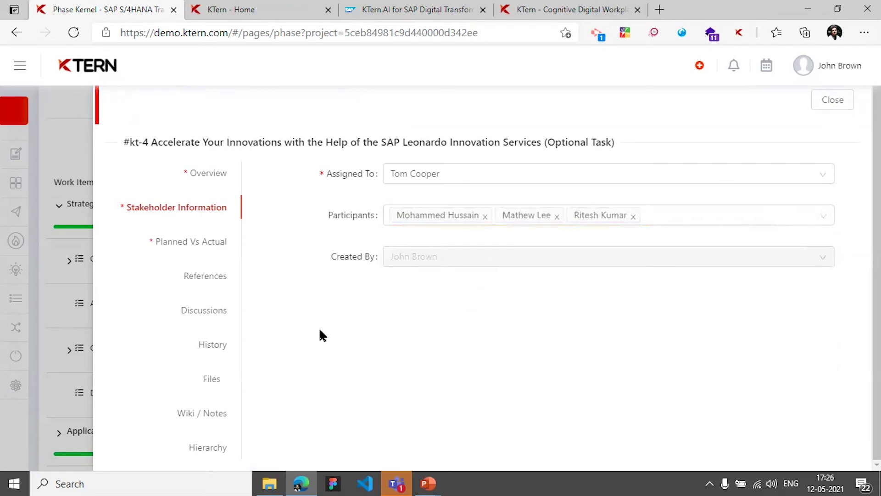
Step: Review the task's Planned Vs Actual dates, Discussions, History and Files sections in turn
click(229, 246)
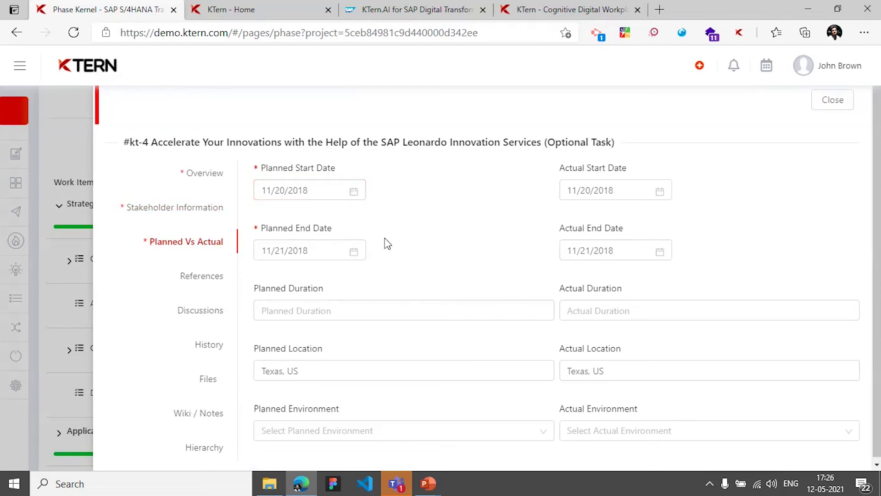
click(209, 321)
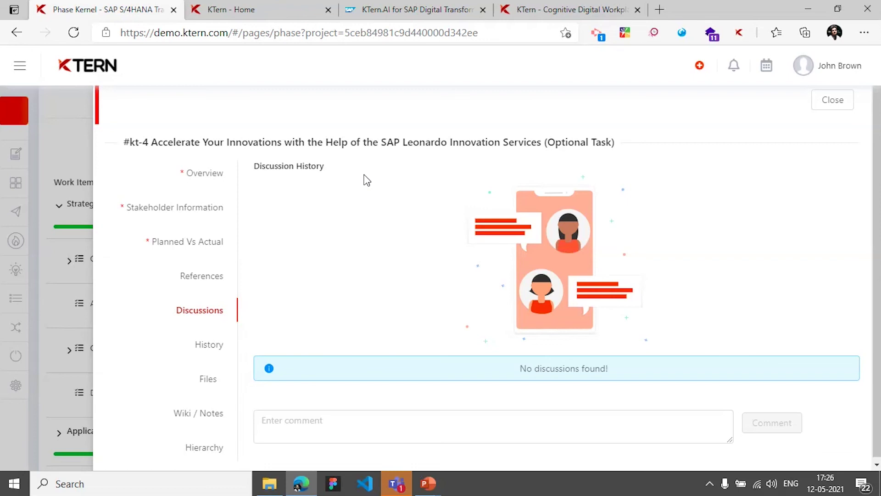
click(221, 342)
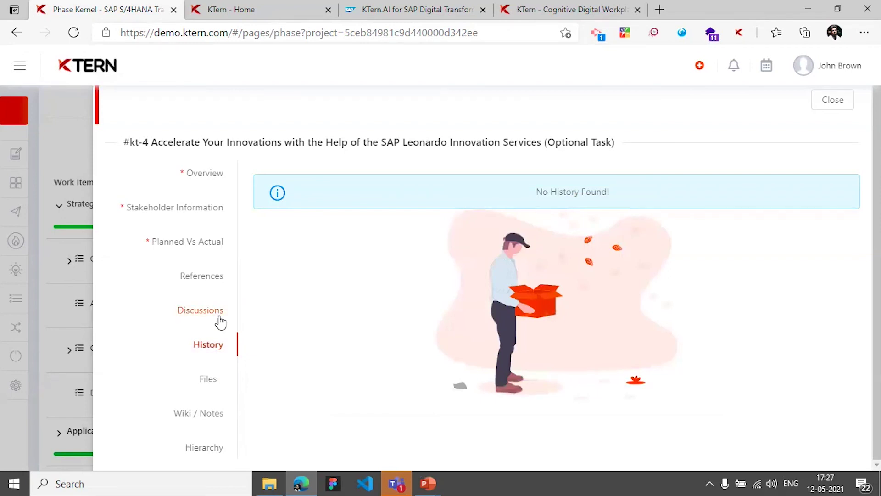
click(222, 379)
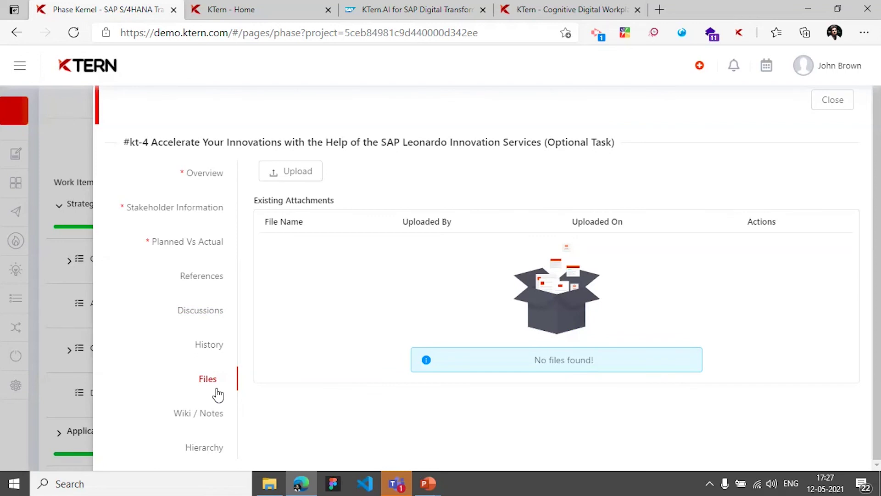
Step: Insert a table of 8 rows and 10 columns in the task's Wiki / Notes section
click(222, 412)
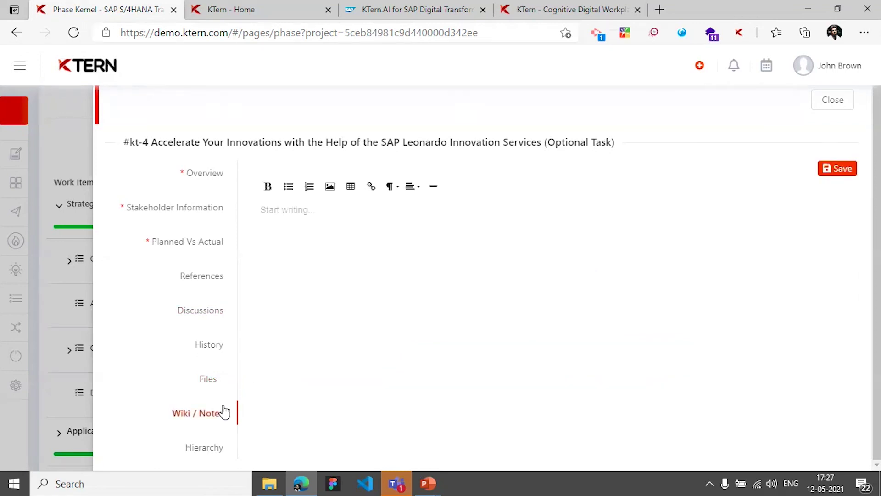
click(350, 186)
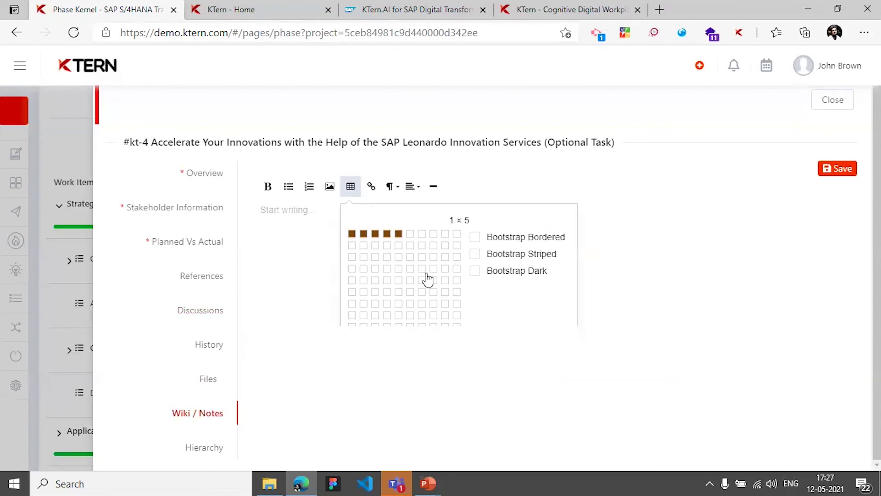
click(457, 320)
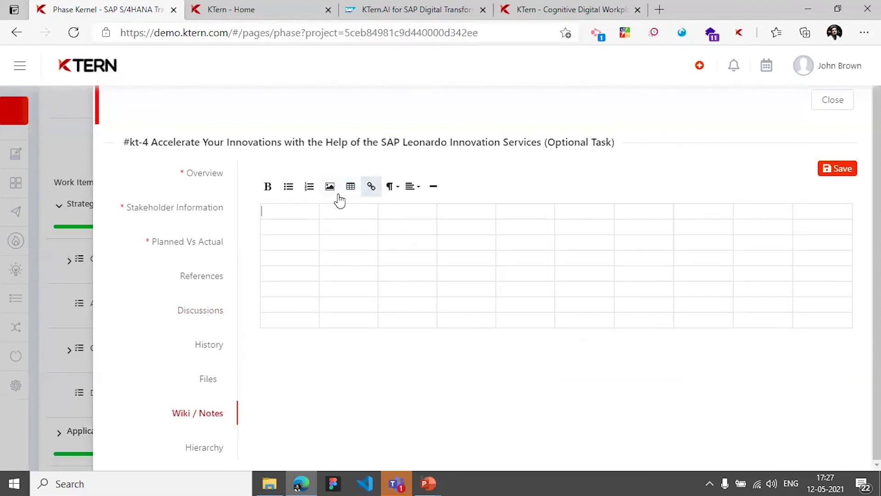
click(393, 298)
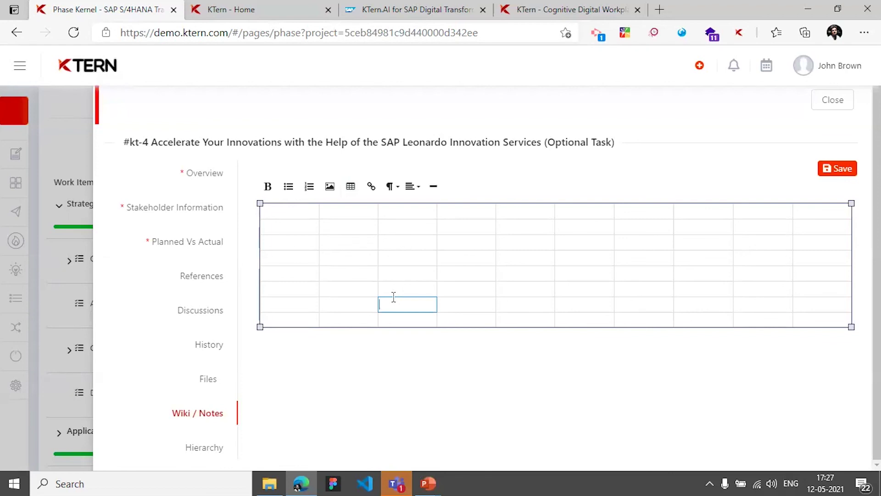
click(362, 370)
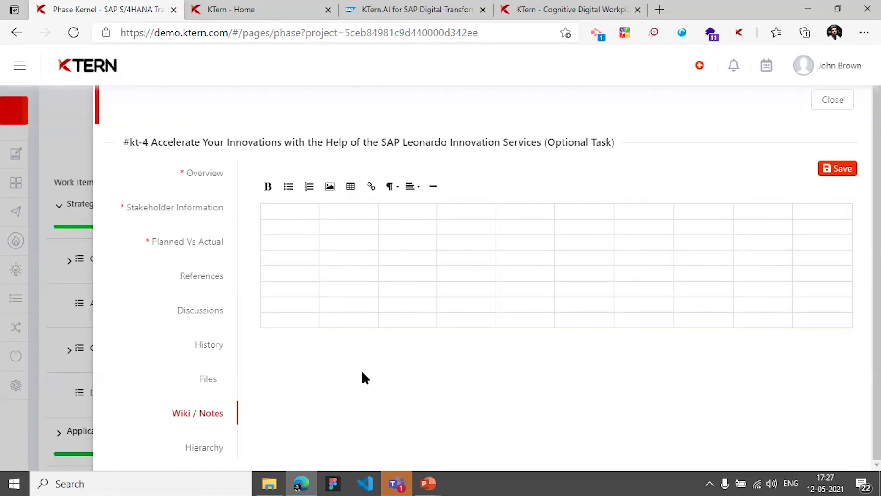
Step: Close the task details and expand the navigation sidebar on the Phase Kernel page
click(849, 109)
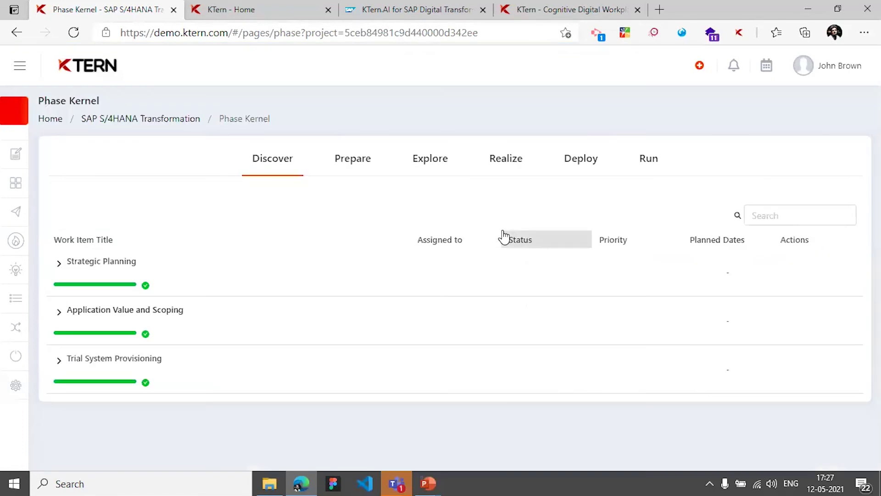
click(29, 70)
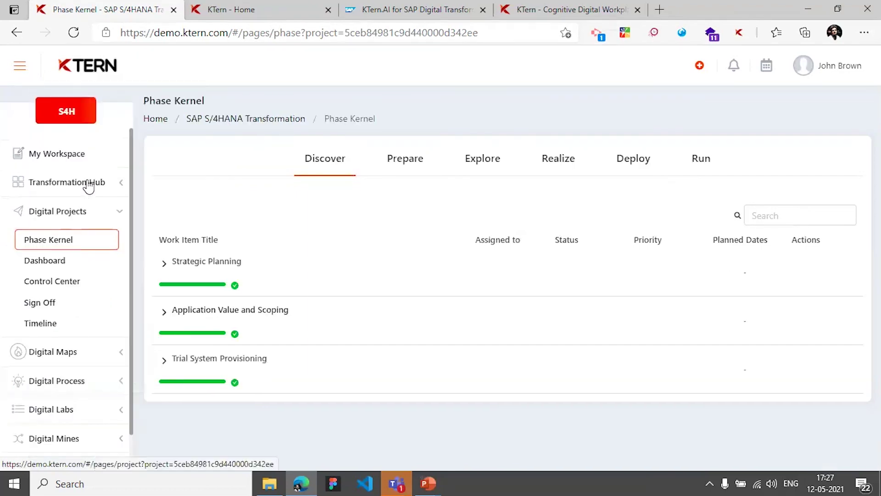